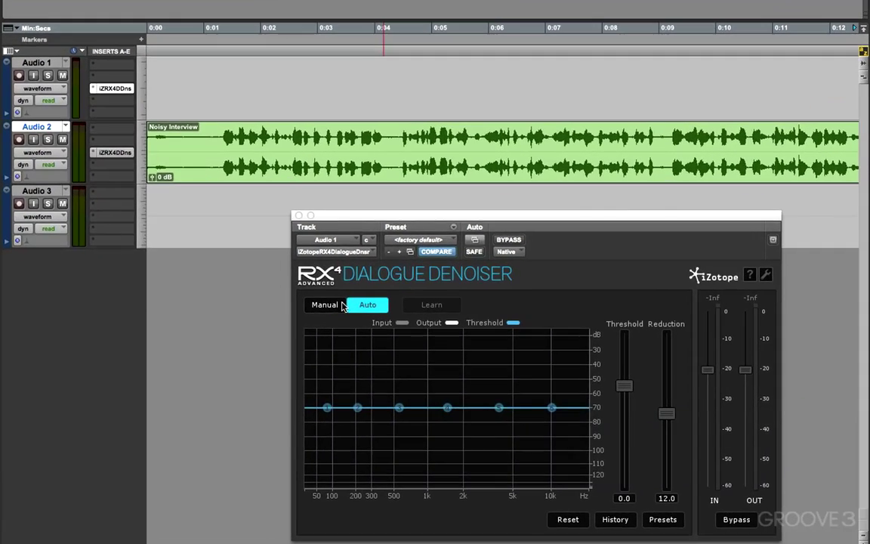
Step: Toggle the RX4 Dialogue Denoiser to Manual and back, leave it in Auto, and place the playhead near 0:01.7
click(266, 329)
click(357, 308)
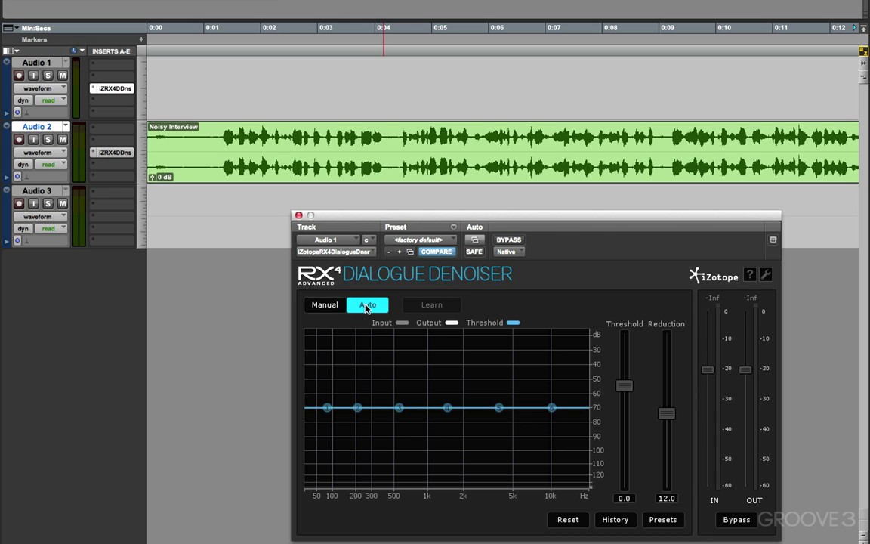
click(317, 306)
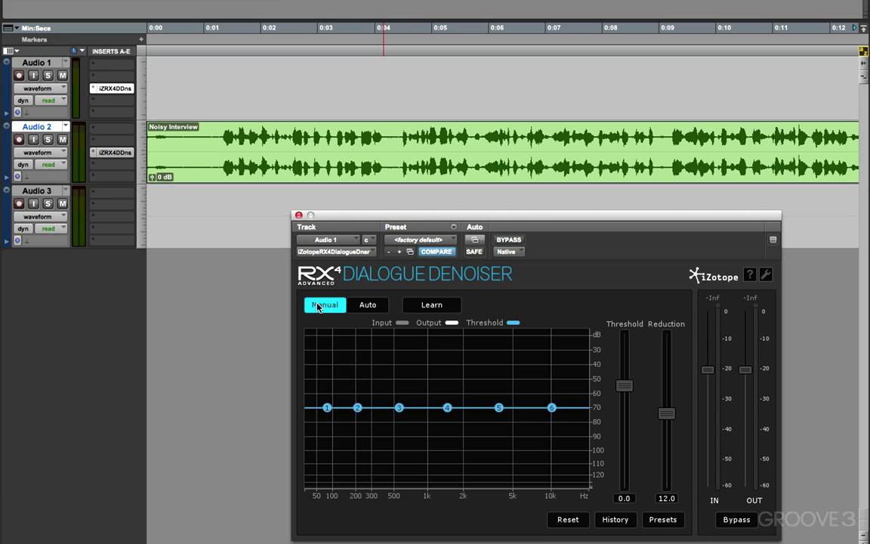
click(373, 306)
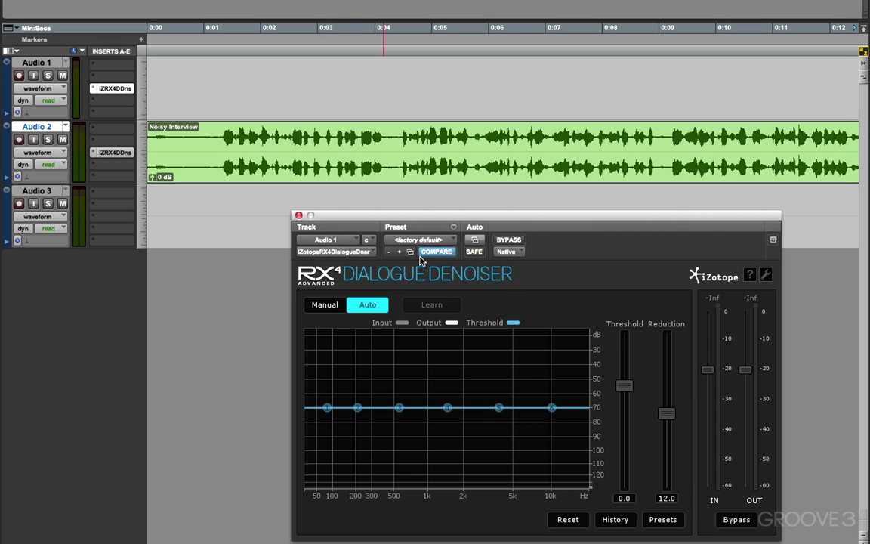
click(240, 168)
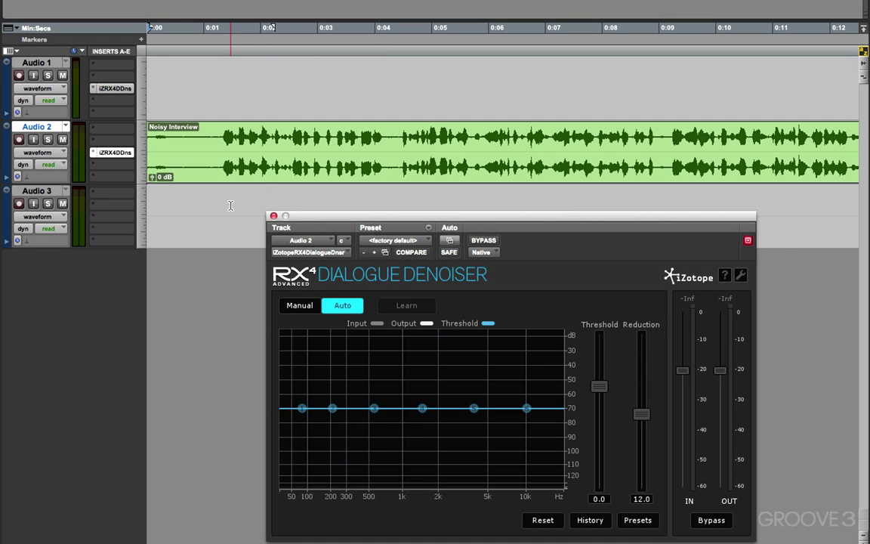
Step: Play Noisy Interview briefly so the Audio 2 Auto-mode denoiser adapts to the noise, then stop
key(space)
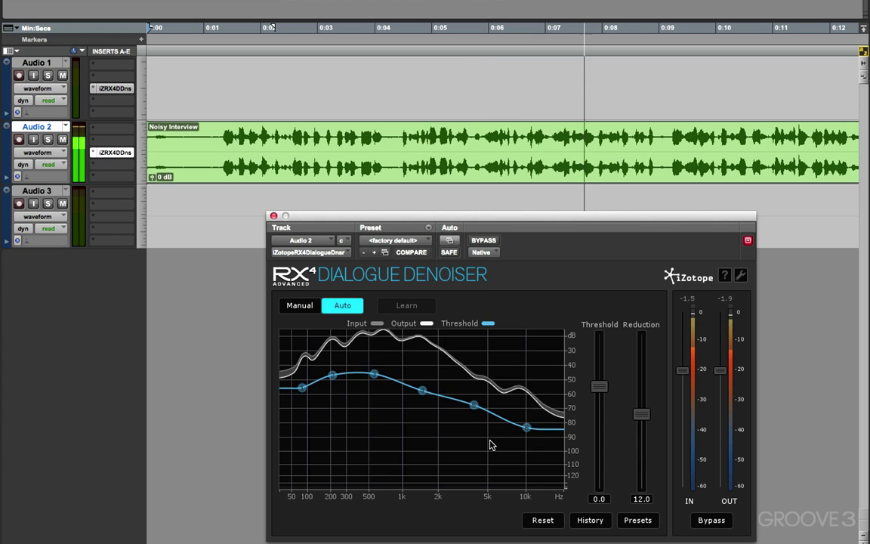
key(space)
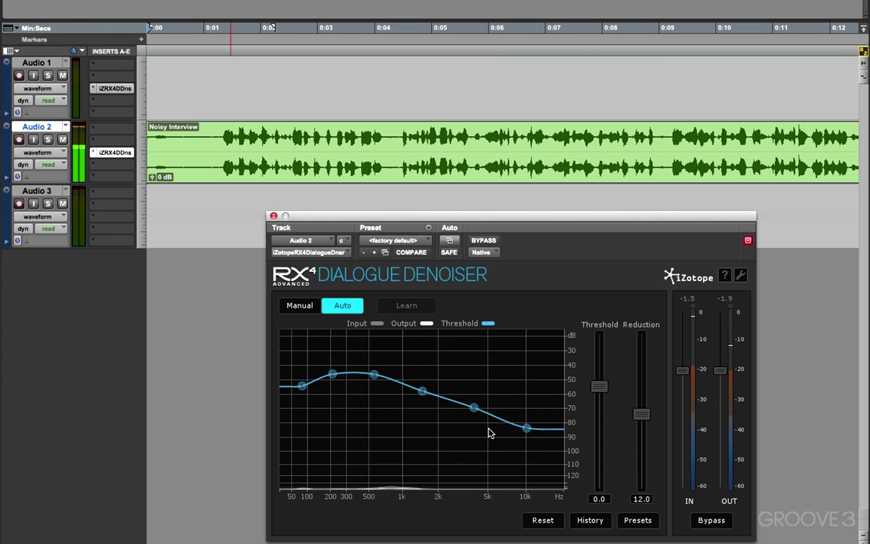
mouse_move(306, 389)
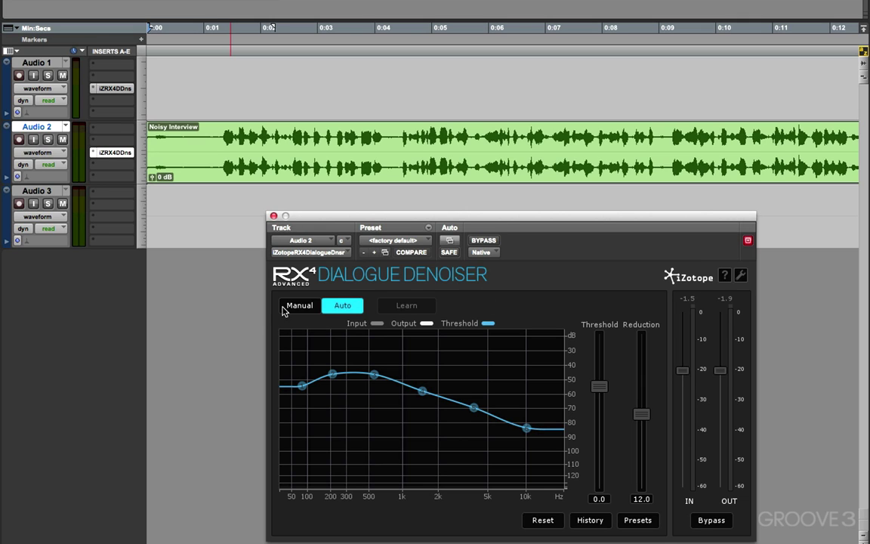
Step: Switch the Audio 2 denoiser to Manual, reset it flat, and select the noise-only start of Noisy Interview
click(299, 306)
click(546, 520)
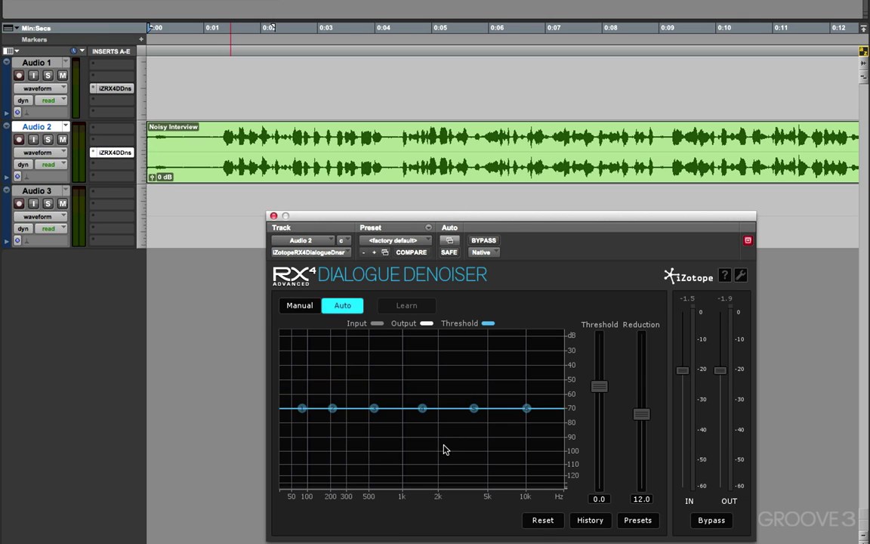
click(195, 158)
click(172, 141)
drag(173, 142, 216, 144)
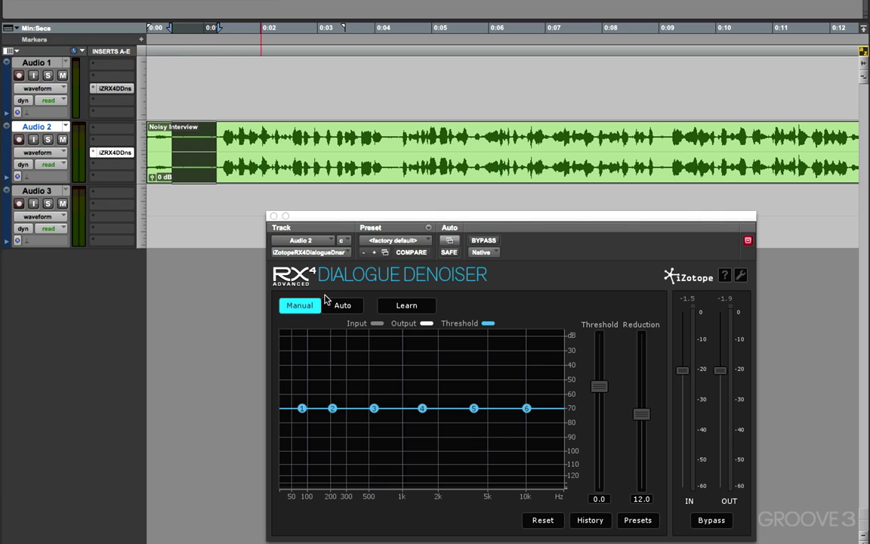
Step: Learn the noise profile from that selection, then clear the selection and play the clip to hear the denoising
click(398, 307)
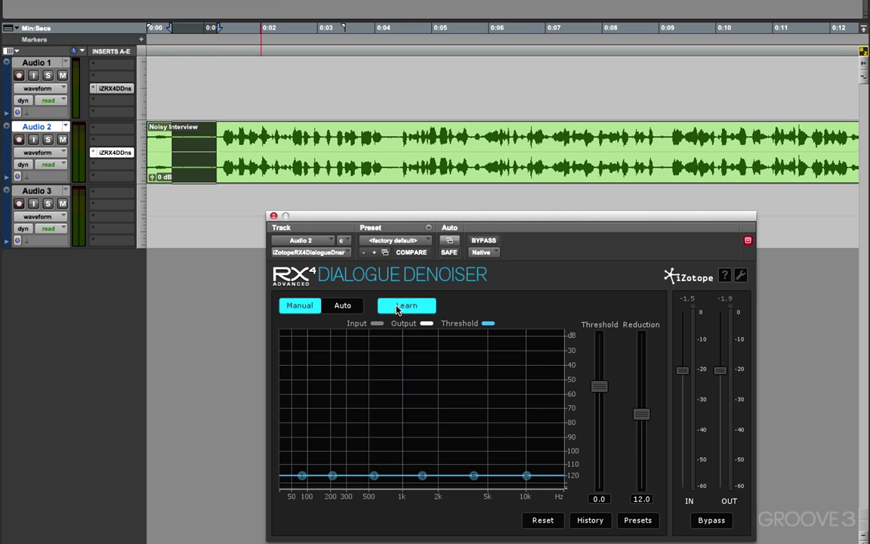
click(398, 304)
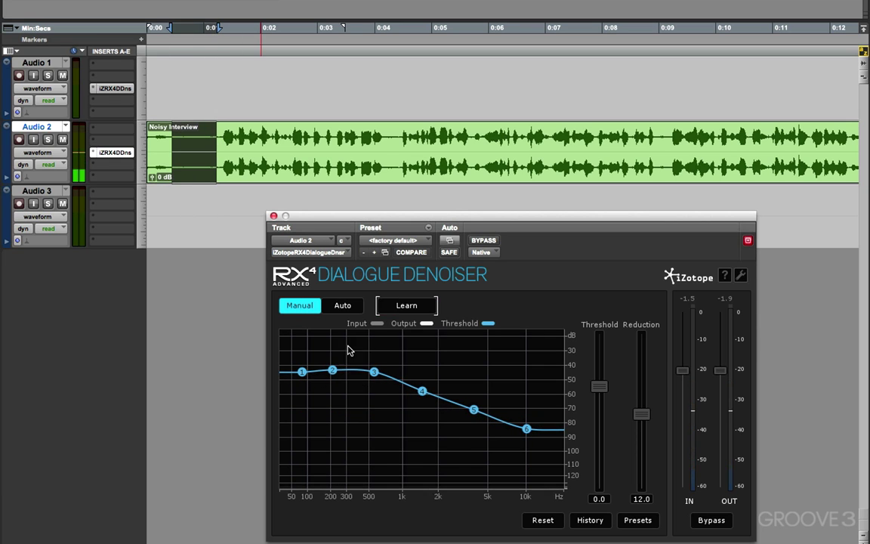
click(202, 142)
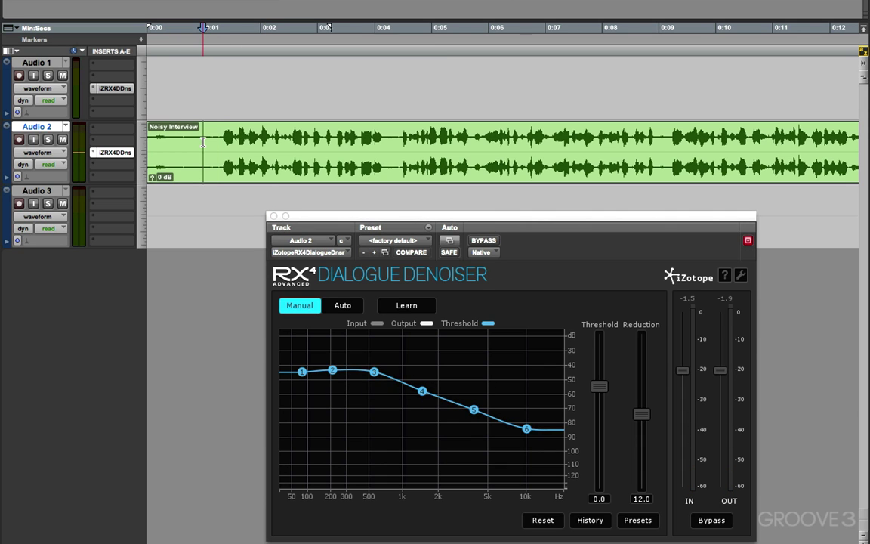
key(space)
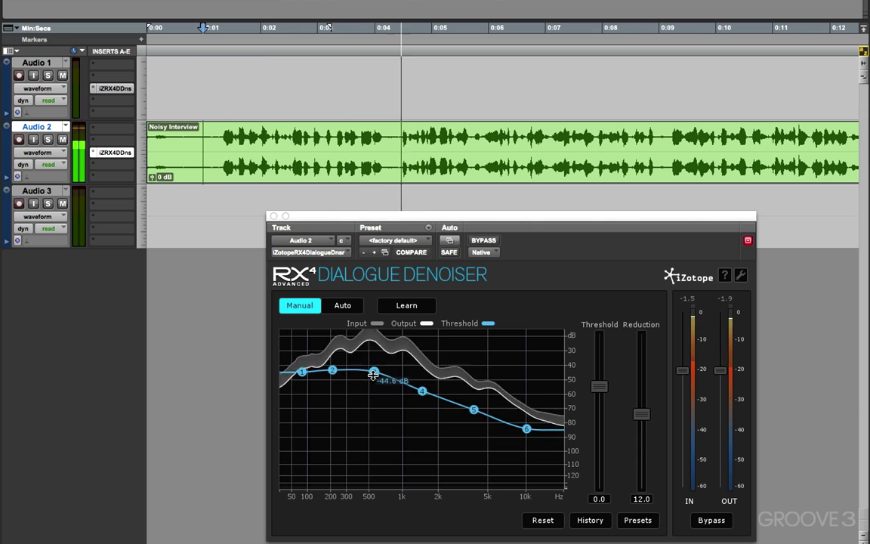
Step: During playback, lower threshold bands 3 and 2 (to -46.9 dB) and raise bands 6 and 5 (to -66.6 dB)
drag(374, 371, 374, 388)
drag(527, 429, 527, 401)
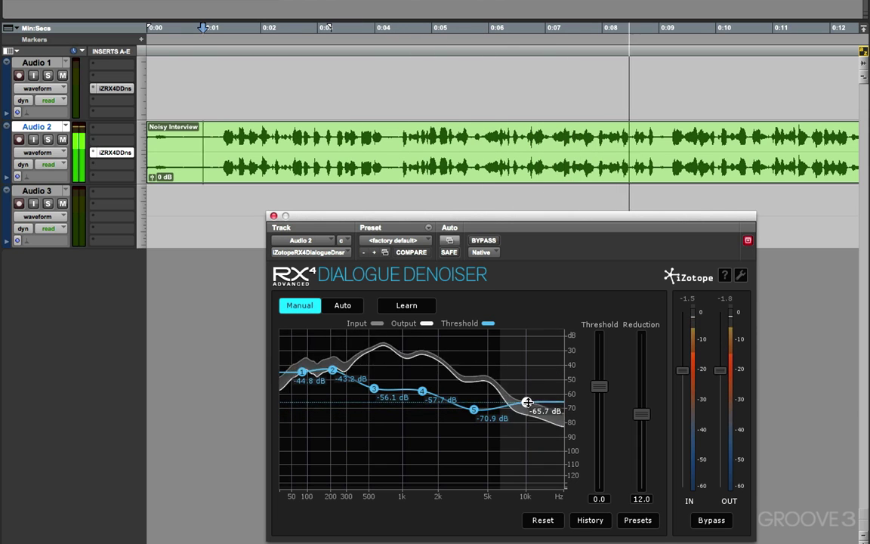
drag(471, 410, 474, 403)
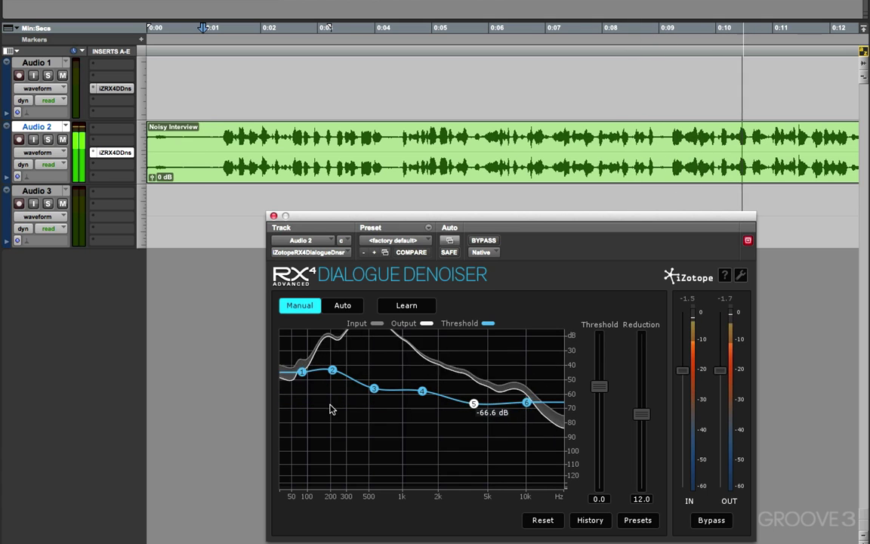
drag(332, 369, 333, 375)
key(space)
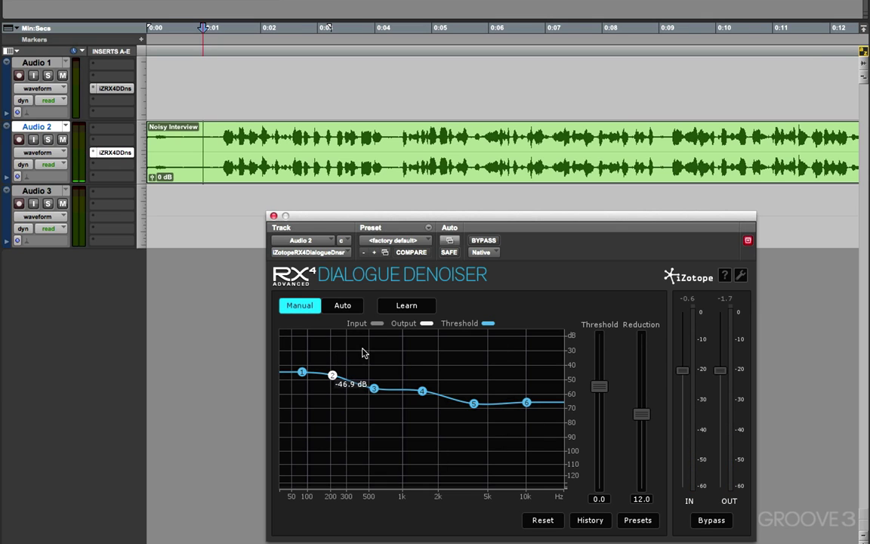
click(447, 241)
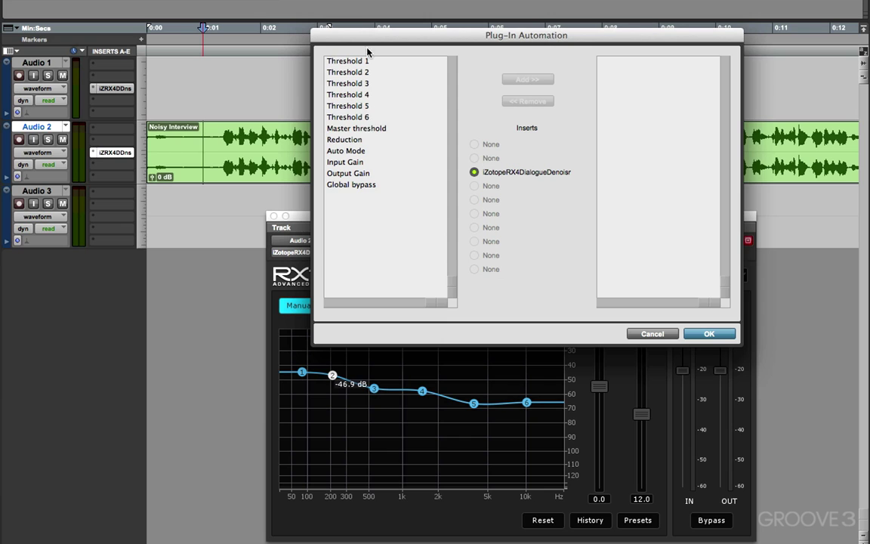
click(645, 333)
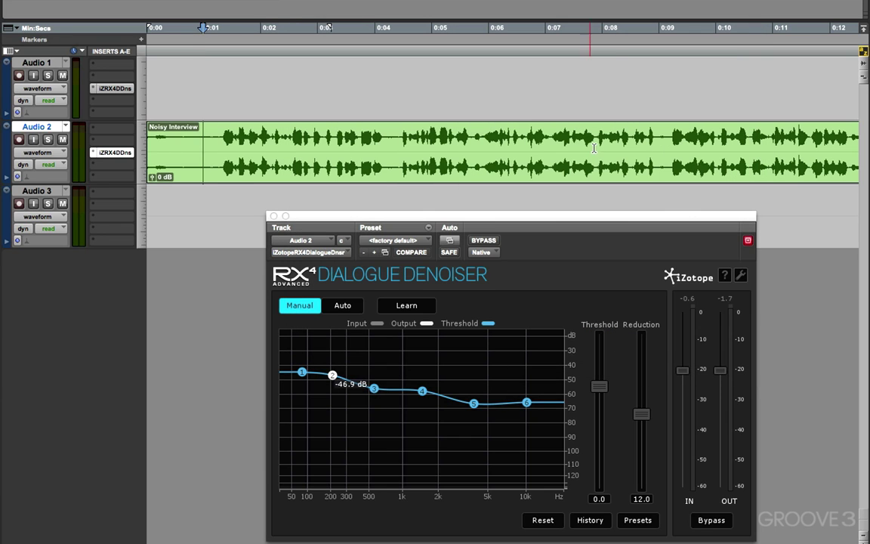
click(358, 145)
key(space)
click(500, 159)
key(space)
Step: Select the hiss clip on Audio 1 near 0:27 and play it so the Auto denoiser slopes toward -70 dB
click(303, 148)
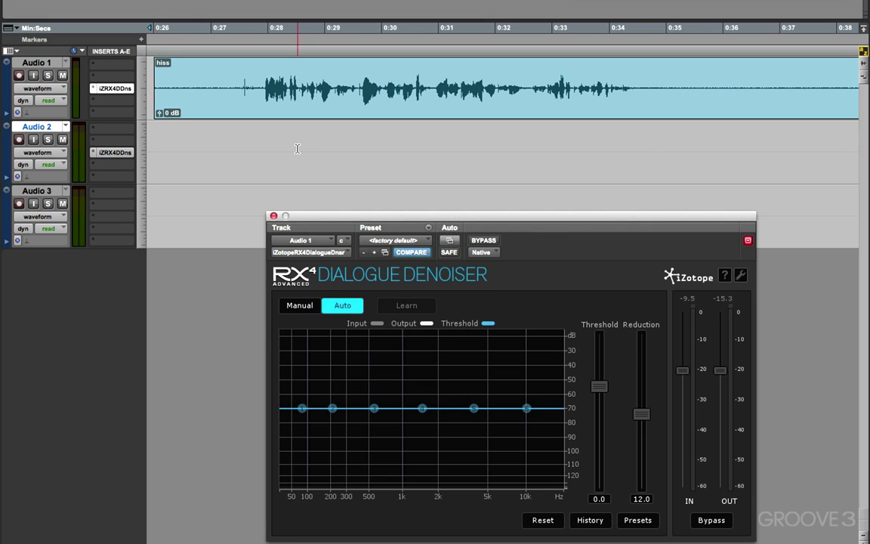
click(202, 83)
click(254, 109)
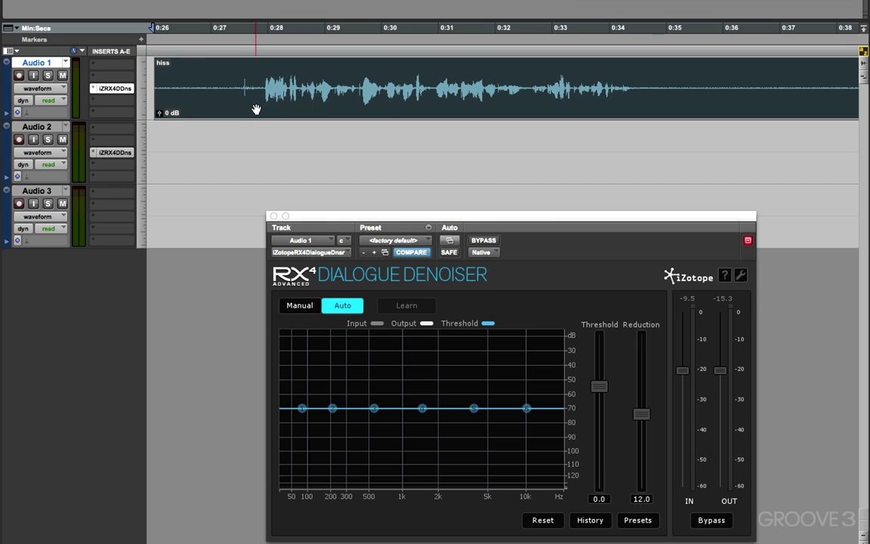
key(space)
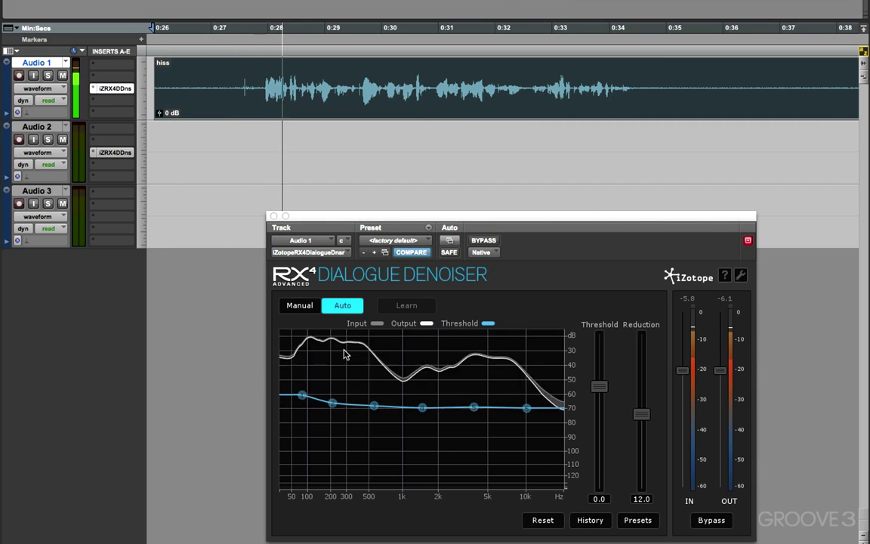
mouse_move(478, 412)
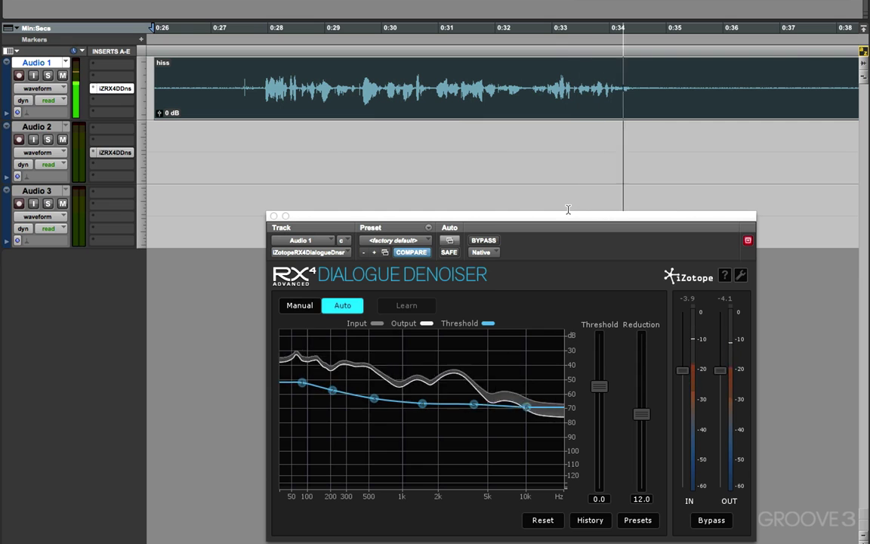
key(space)
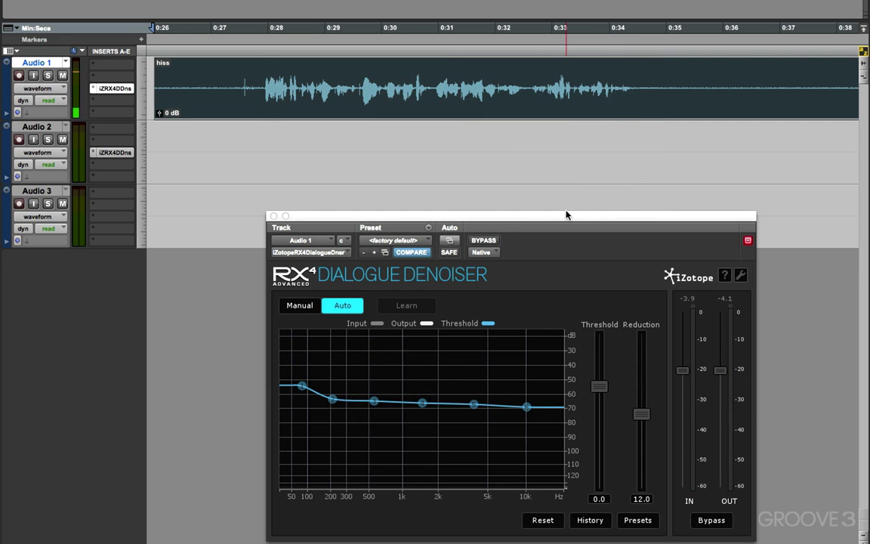
Step: Reset the Audio 1 denoiser and learn a Manual noise profile from the hiss-only start of the clip
double_click(207, 85)
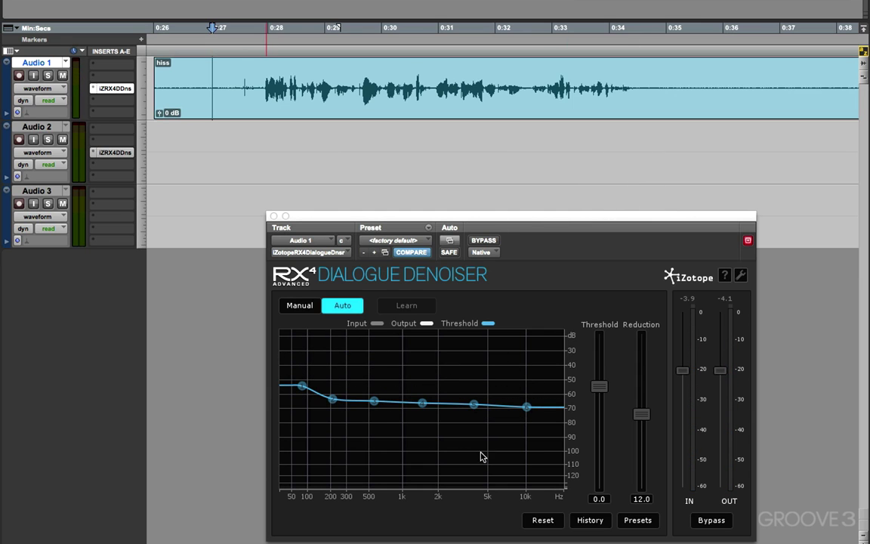
click(542, 520)
drag(240, 89, 174, 96)
click(299, 305)
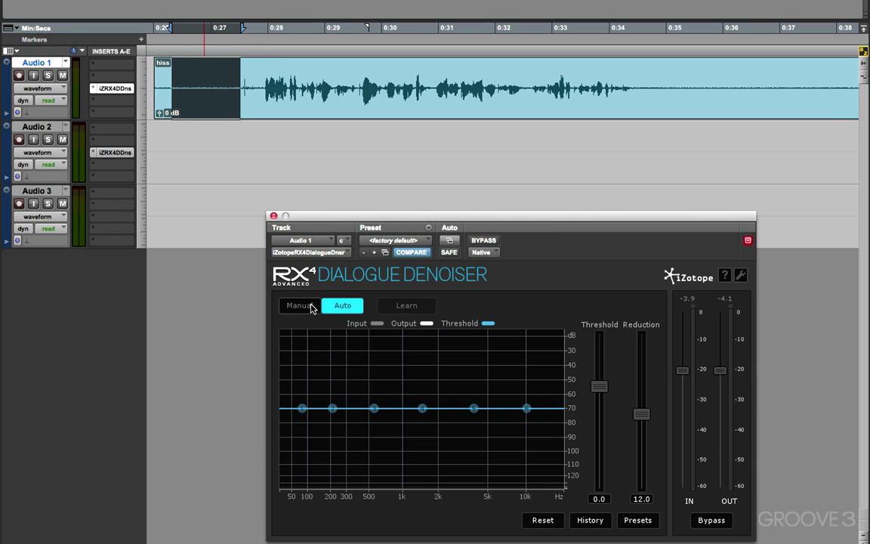
click(399, 307)
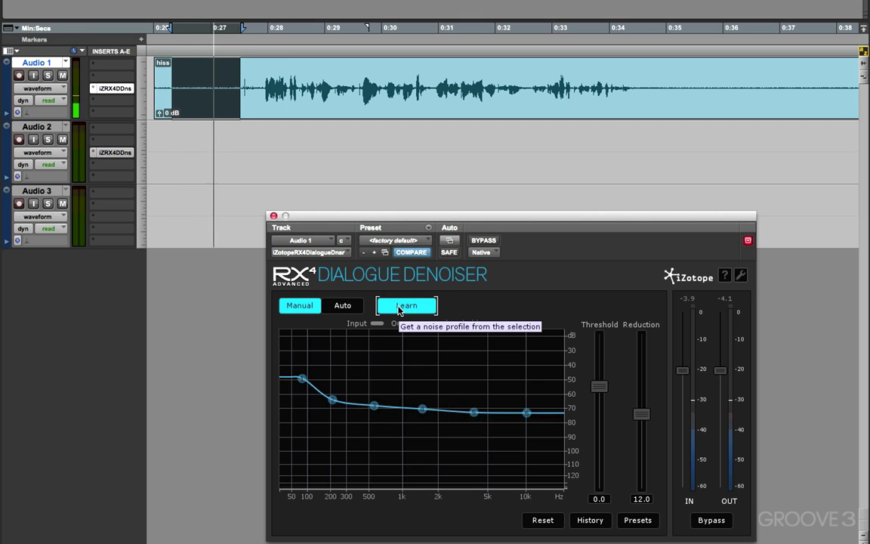
click(387, 306)
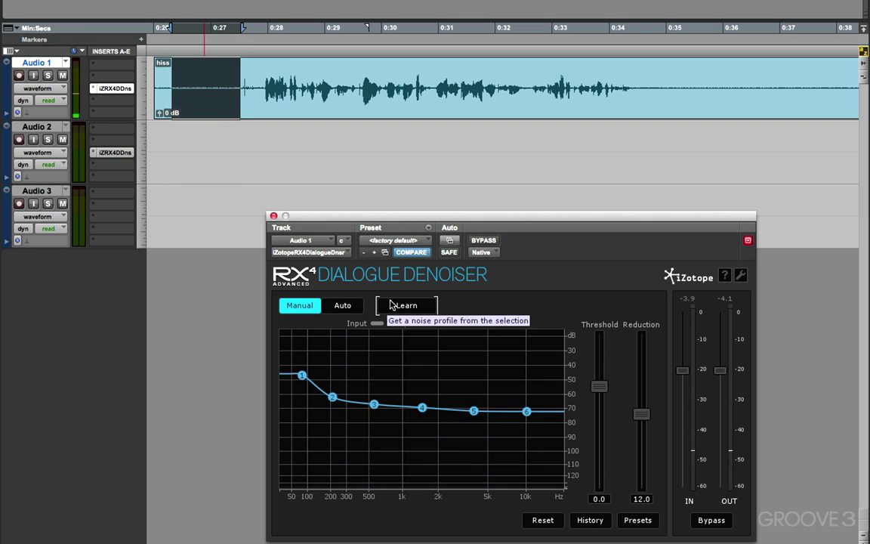
Step: Play the clip comparing Auto mode against the learned Manual profile, ending in Manual
click(202, 72)
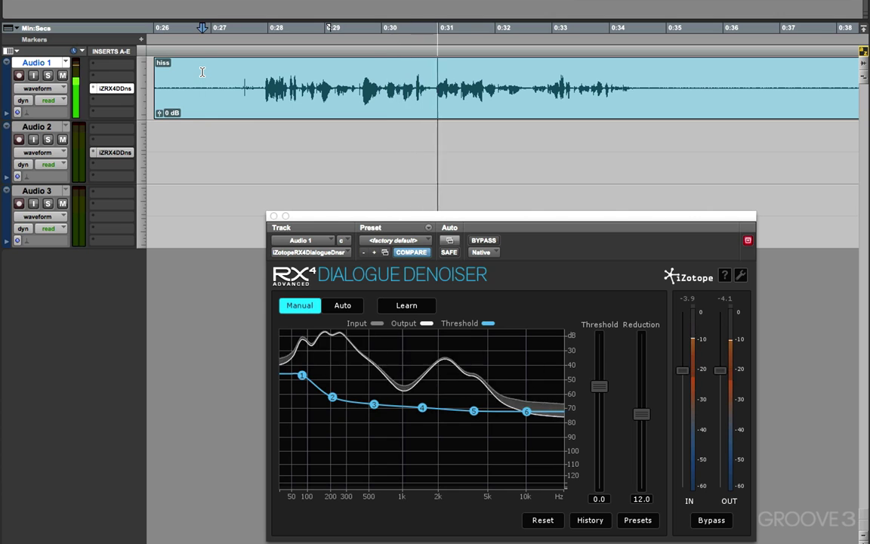
click(334, 305)
click(542, 521)
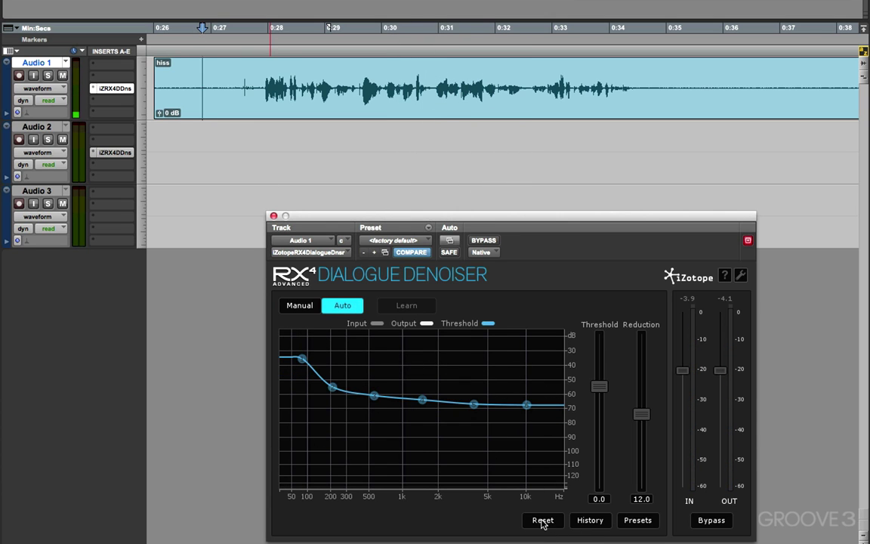
key(space)
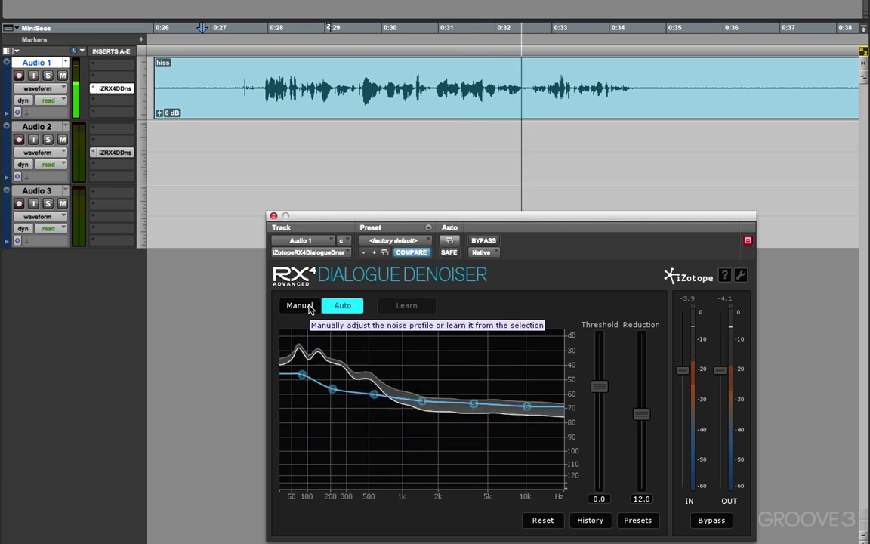
click(300, 305)
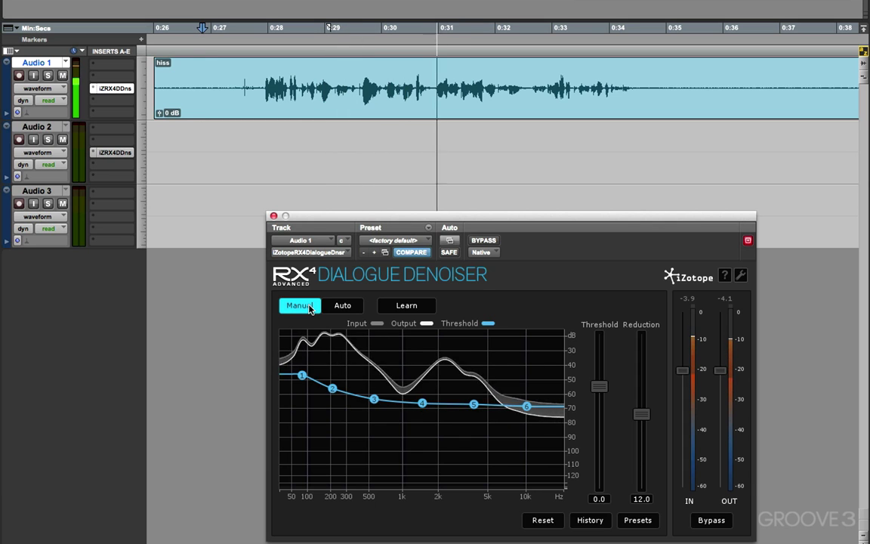
key(space)
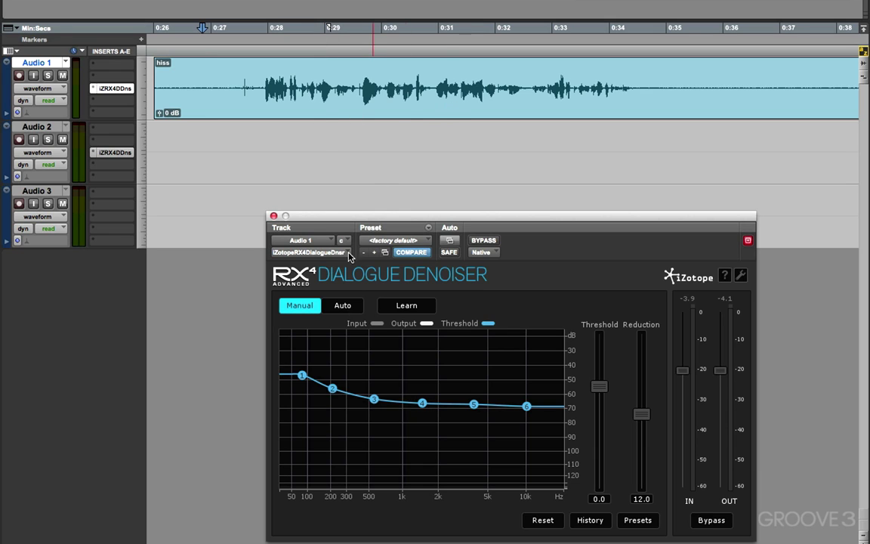
Step: Set the Audio 1 RX4 denoiser back to Auto, its threshold curve lying flat around -70 dB
mouse_move(305, 378)
mouse_move(527, 407)
click(551, 520)
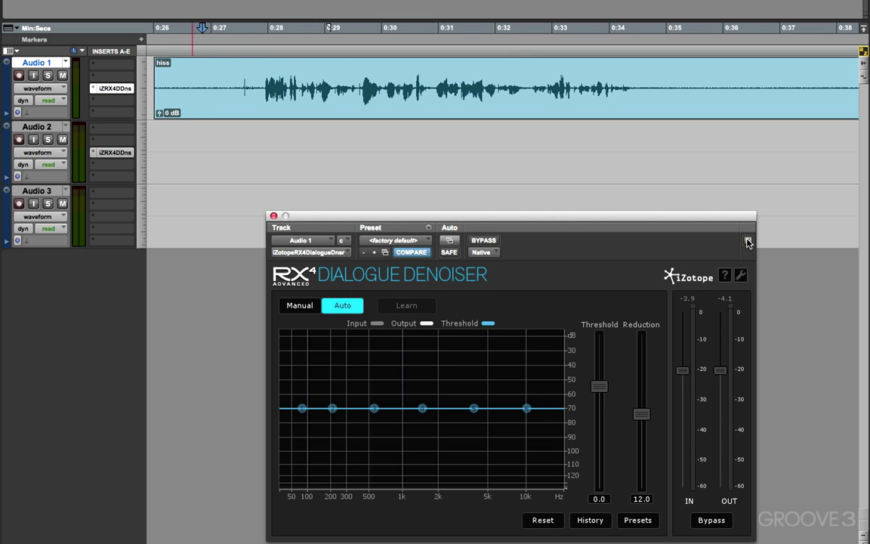
Step: Option-drag a copy of iZRX4DDns to the next Audio 1 insert, arrange both windows side by side, and audition the clip
drag(601, 216, 348, 223)
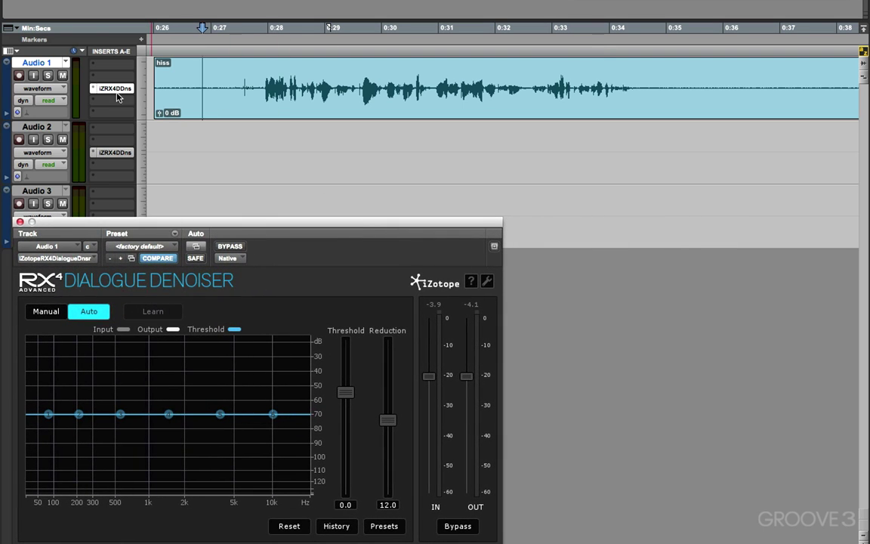
click(114, 100)
drag(113, 101, 114, 103)
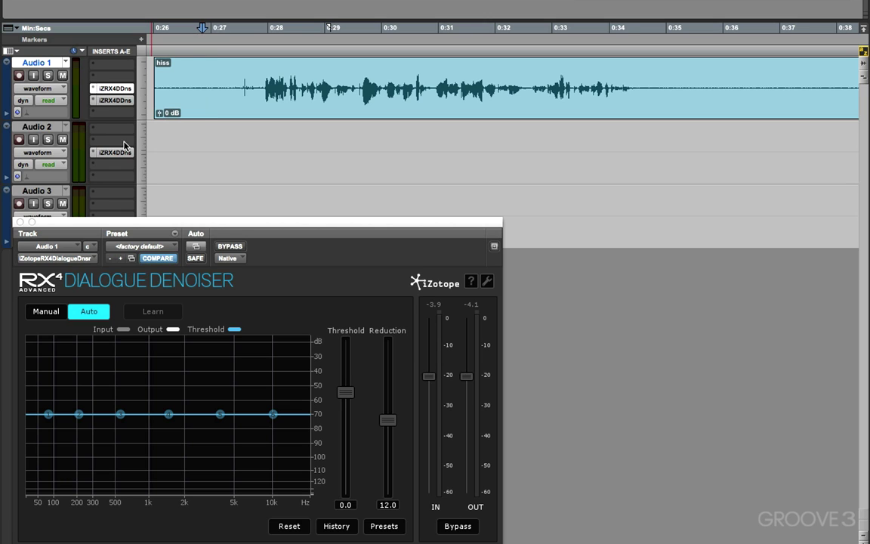
click(114, 101)
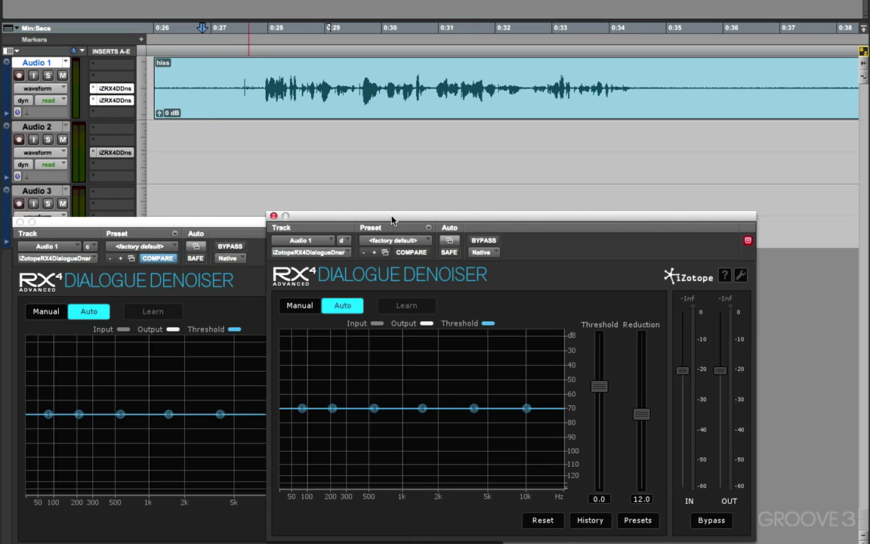
drag(390, 218, 625, 226)
drag(519, 265, 521, 264)
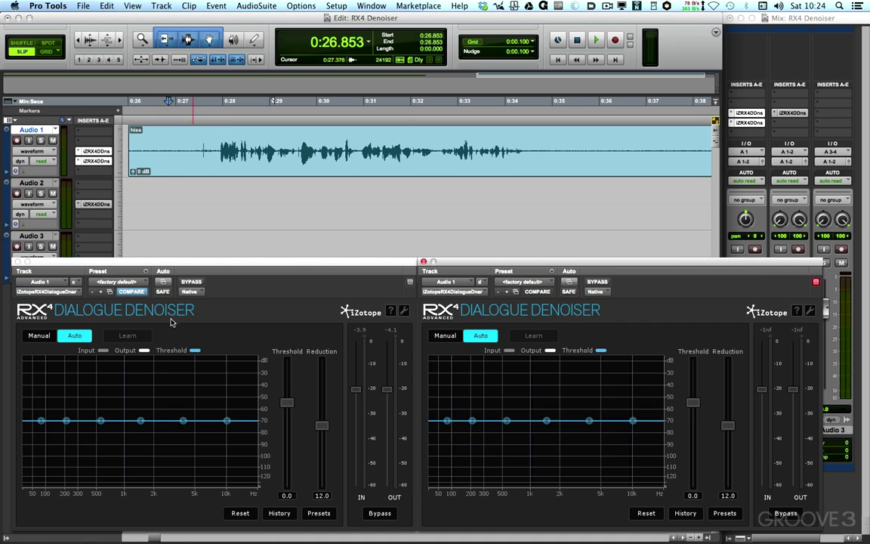
key(space)
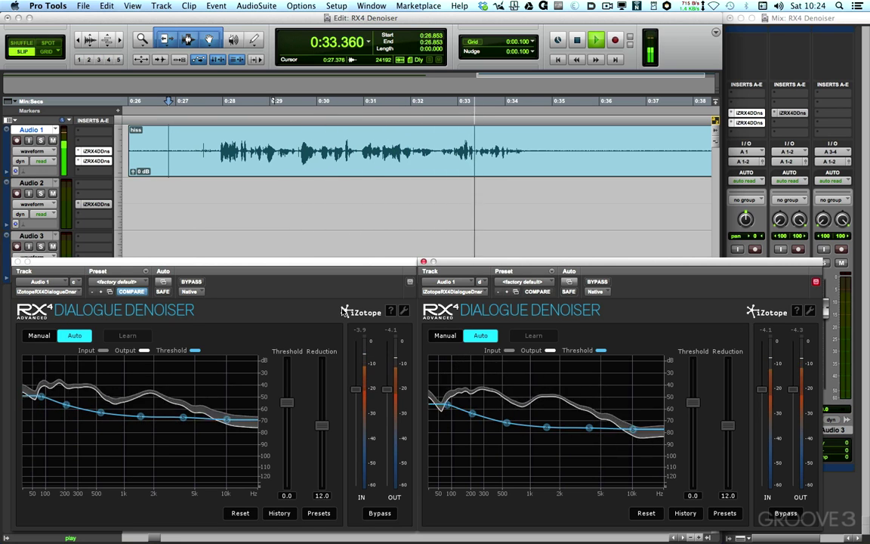
key(space)
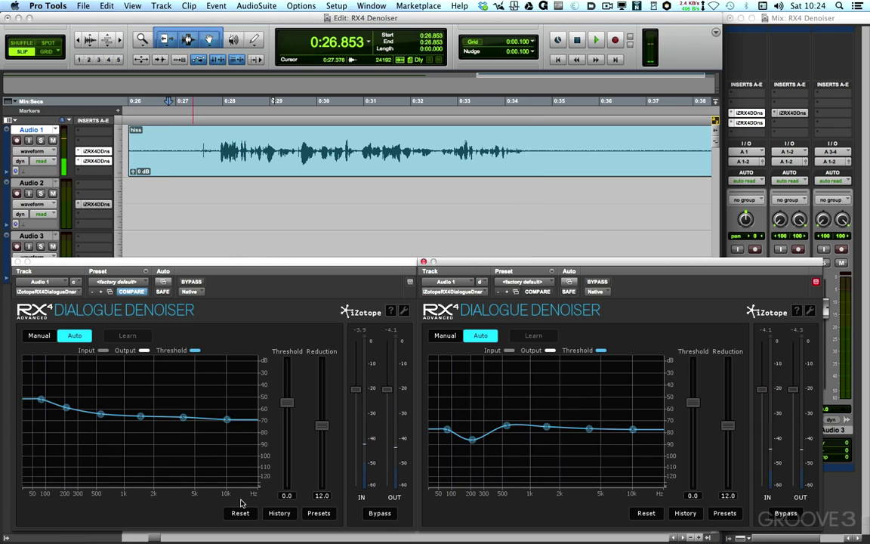
Step: Reset both denoisers, select the opening hiss, and have both learn it in Manual mode during playback
click(241, 514)
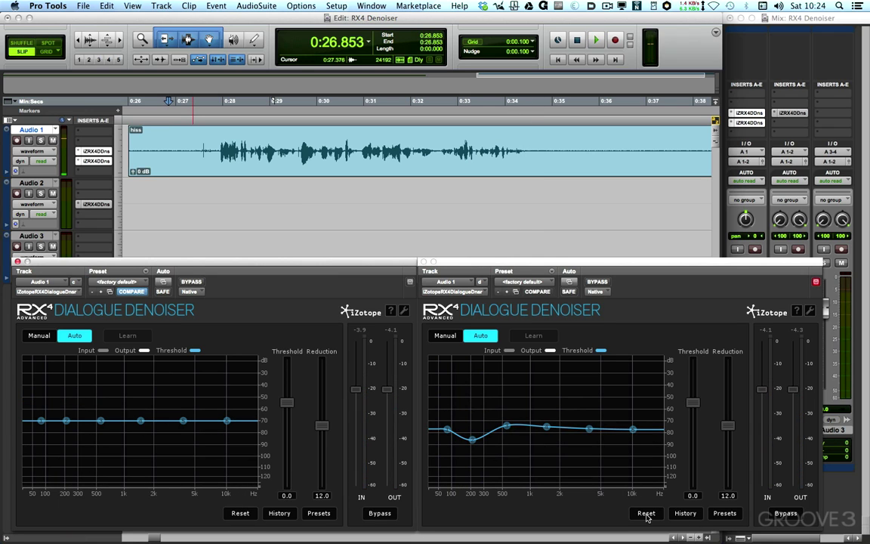
click(646, 514)
drag(198, 143, 135, 159)
click(39, 336)
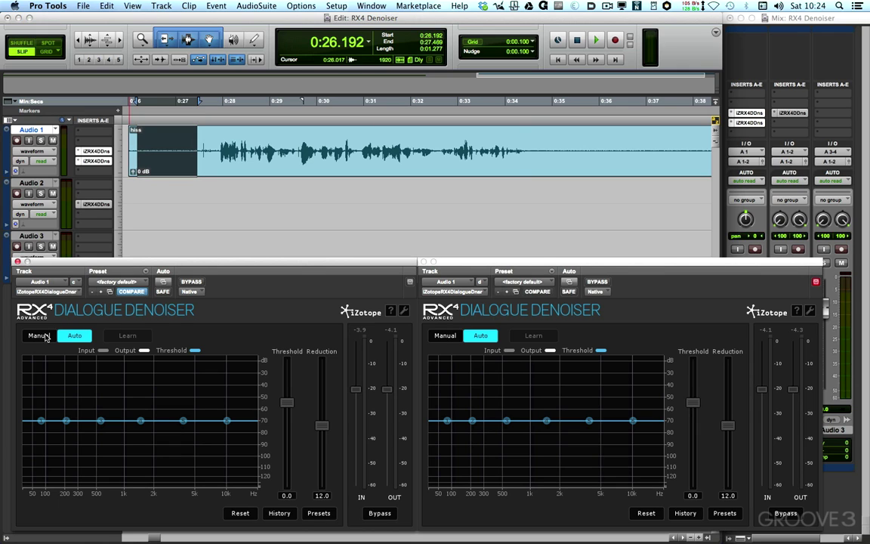
click(445, 335)
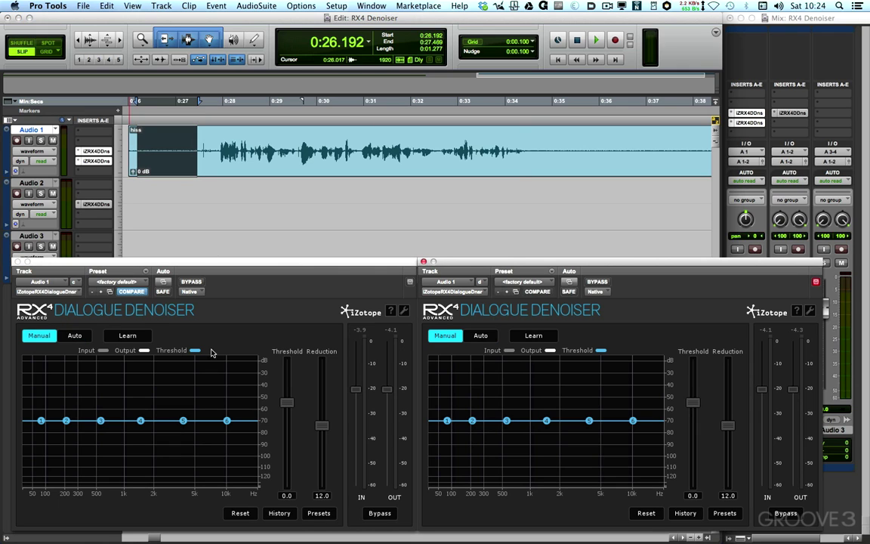
click(117, 336)
click(532, 337)
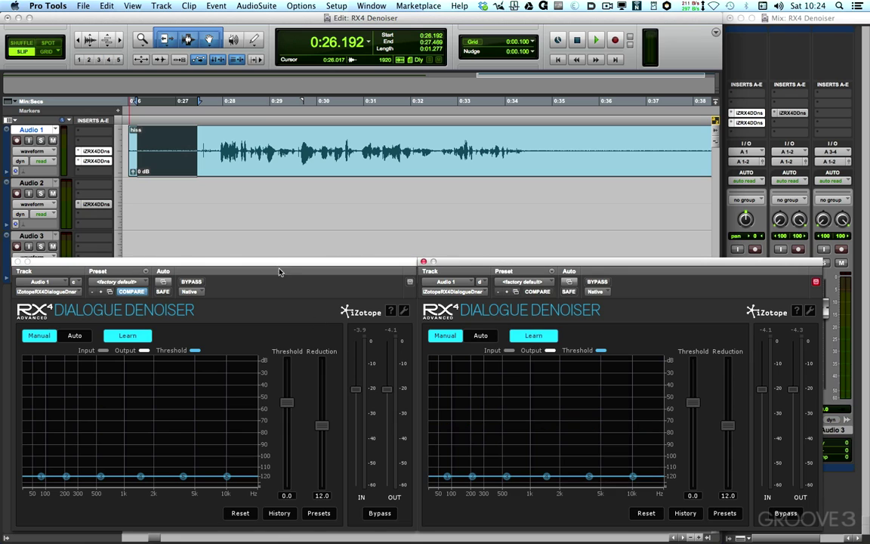
key(space)
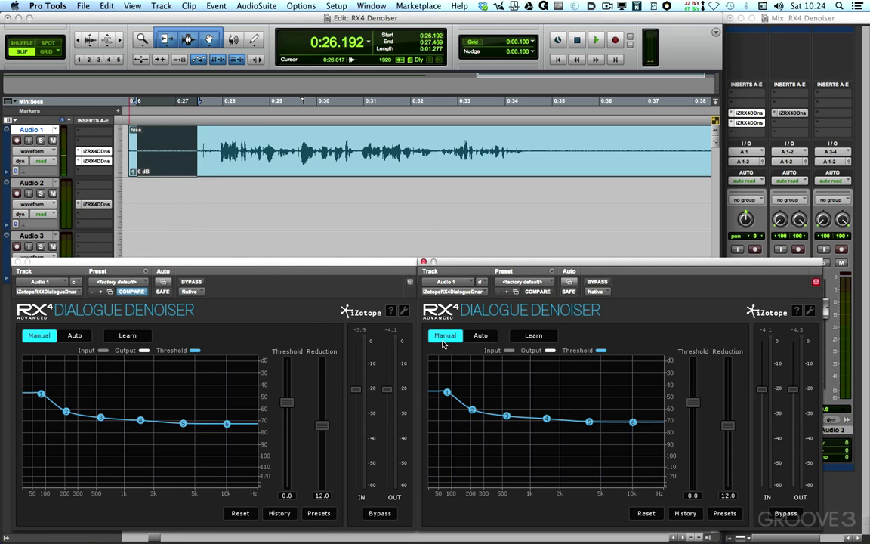
Step: Play the dialogue through both learned denoisers, then move the right window back over the left one
click(162, 130)
key(space)
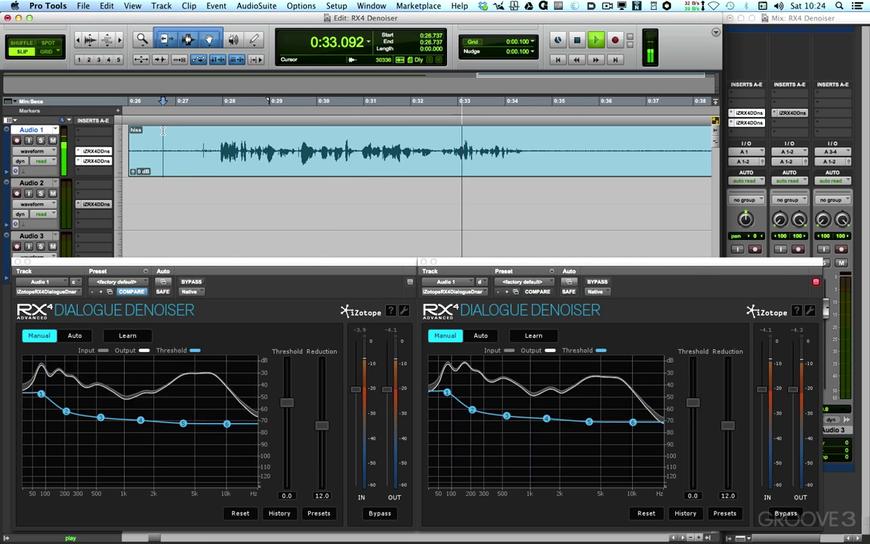
key(space)
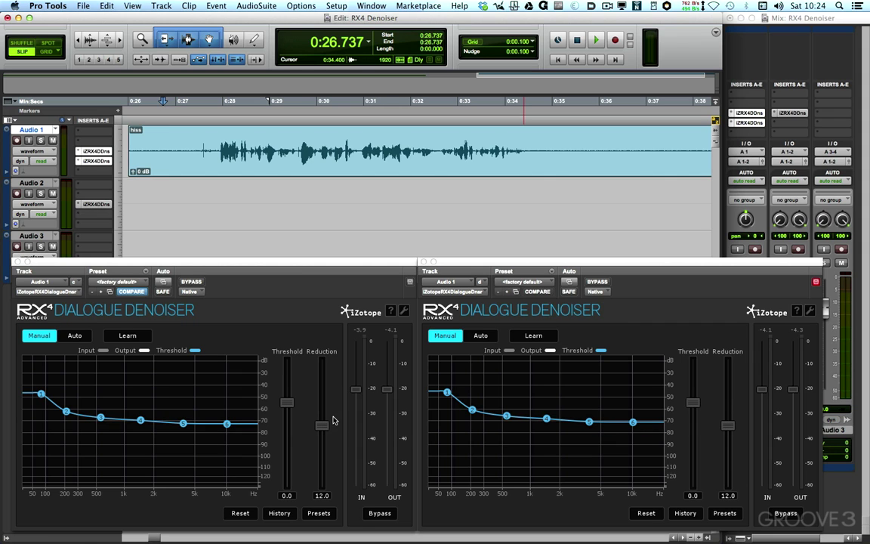
drag(535, 266, 393, 268)
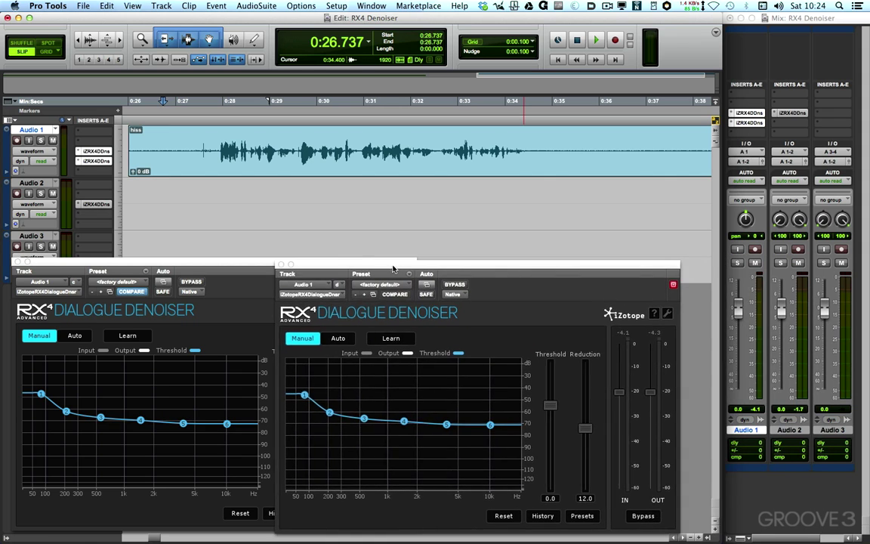